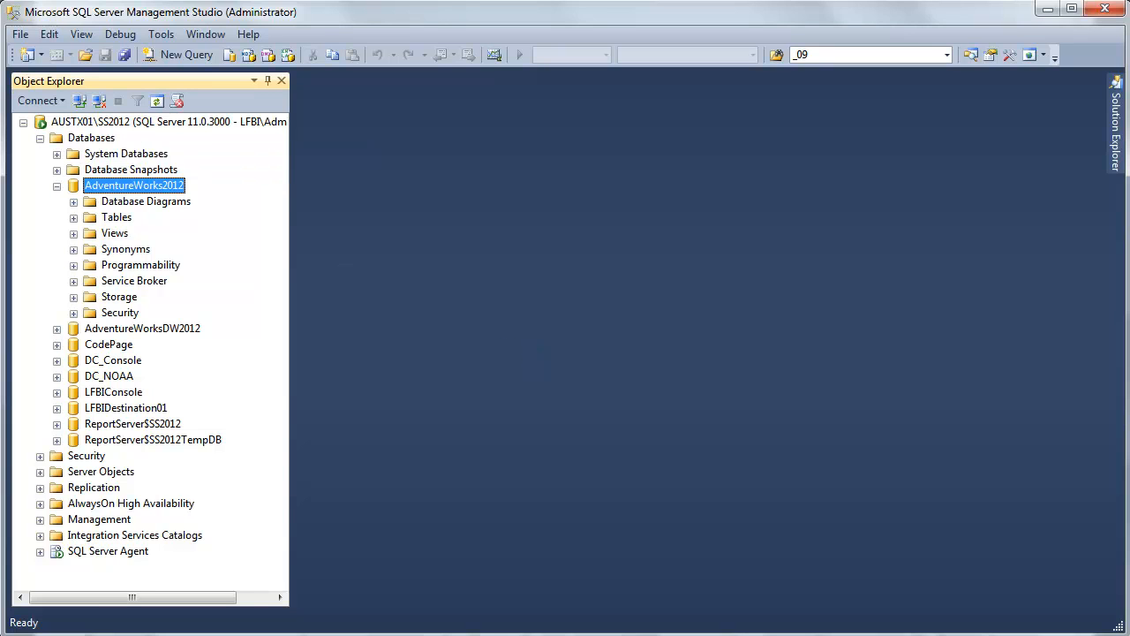
Switch to the browser and sign in to LeapFrogBI with the account's username and password
key(alt+Tab)
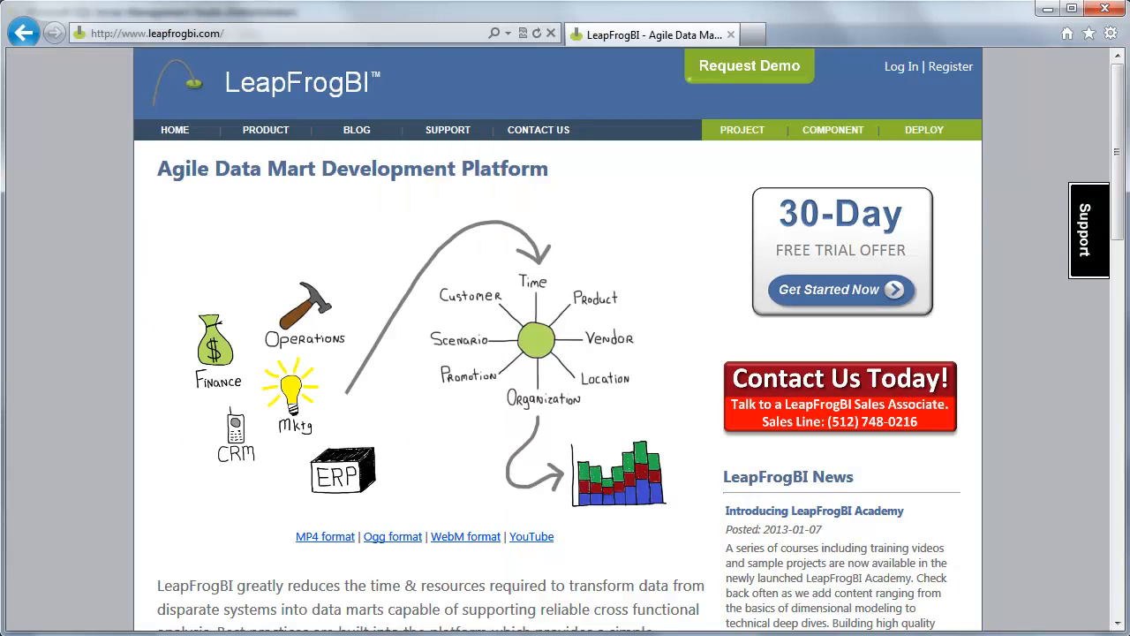
click(901, 67)
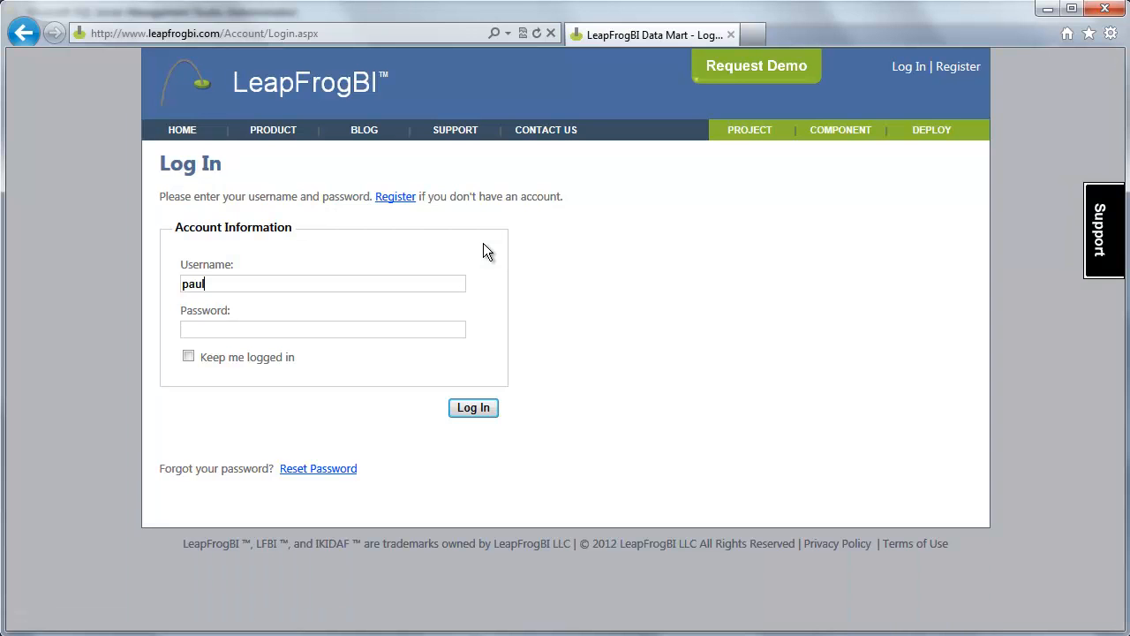
key(Tab)
text(*******)
key(Return)
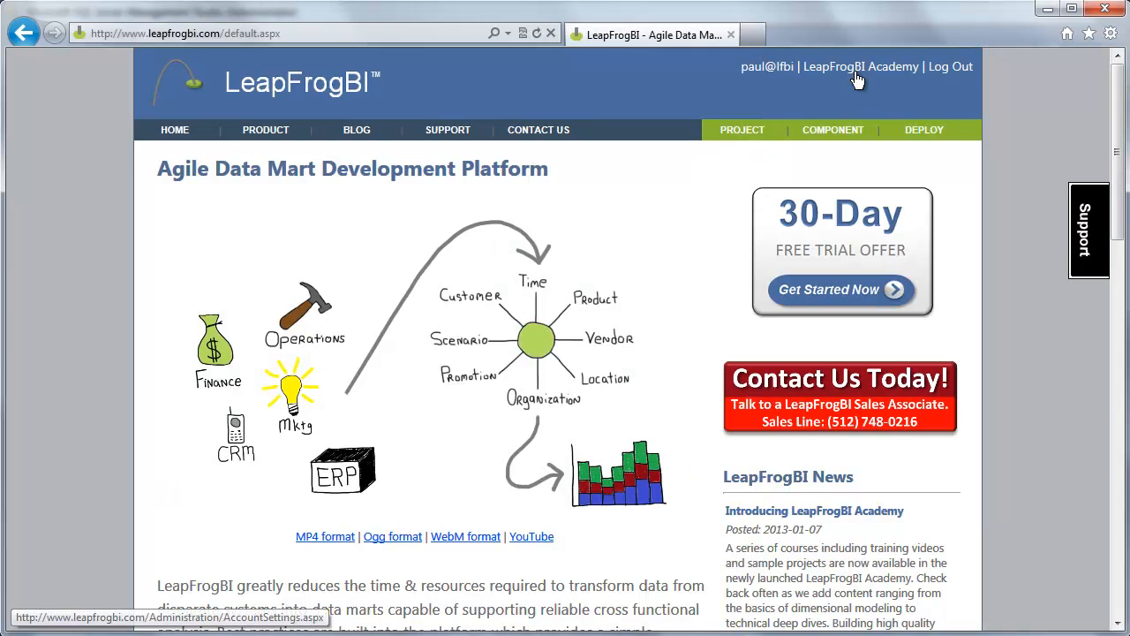
From the Project List, set CT 100 (Connection Component) as the current project
mouse_move(746, 133)
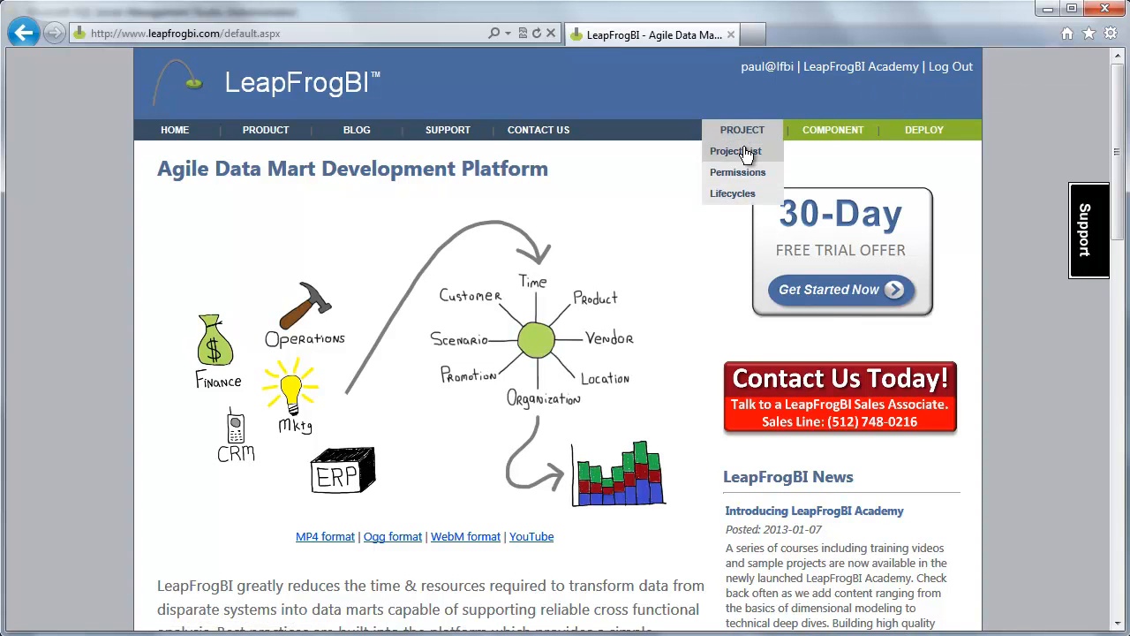
click(742, 152)
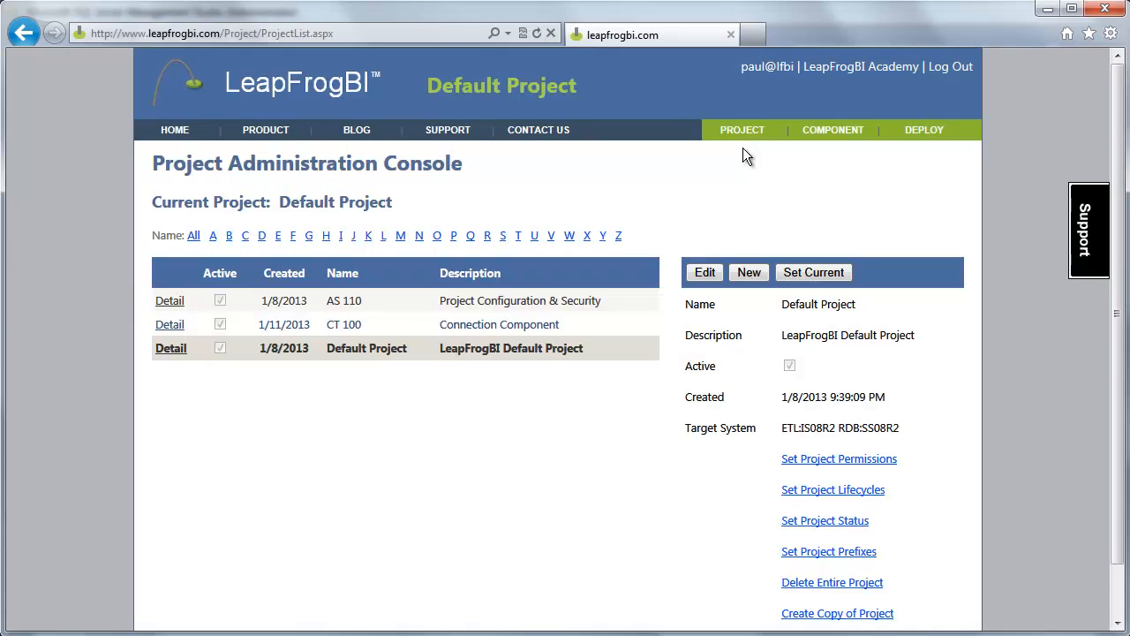
click(169, 324)
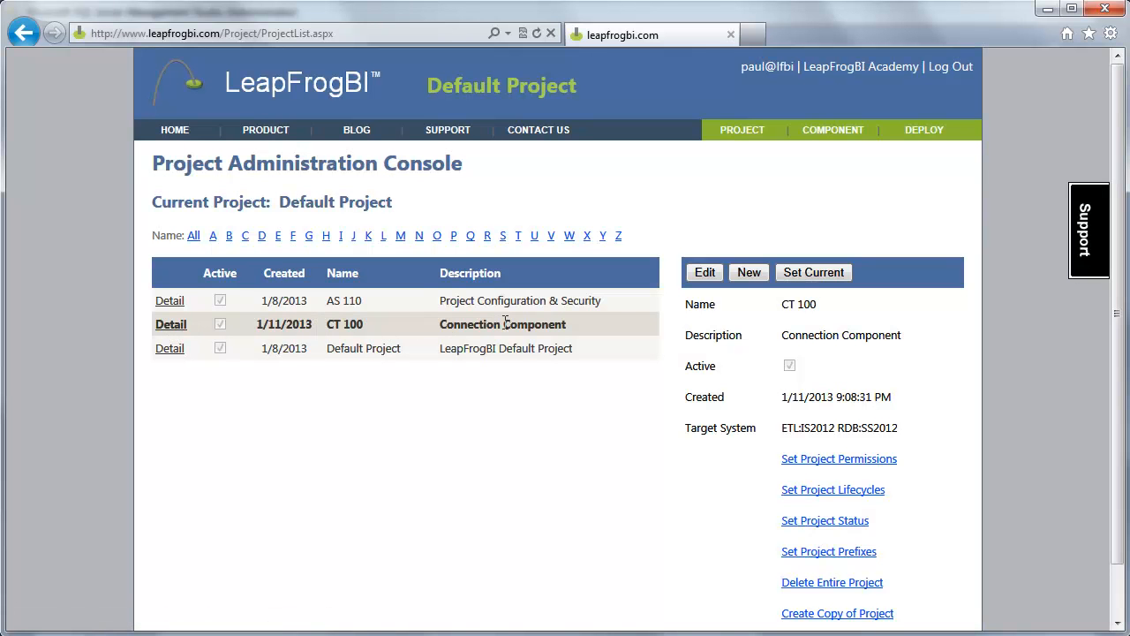
click(796, 277)
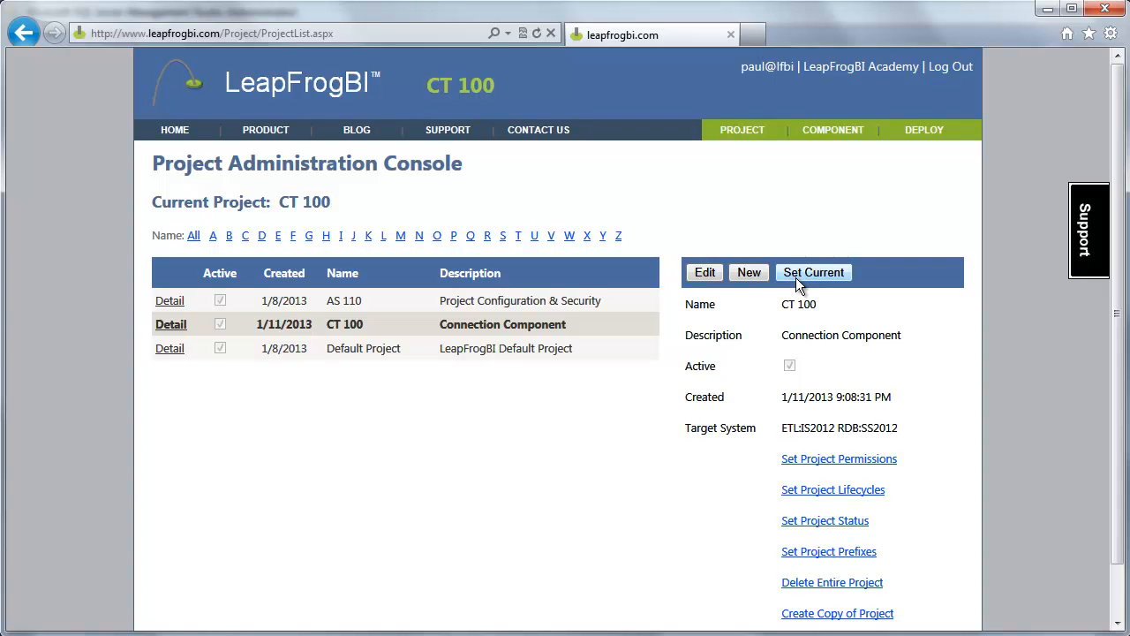
Review CT 100's Development, Test and Production lifecycles, then return to the project list
click(838, 491)
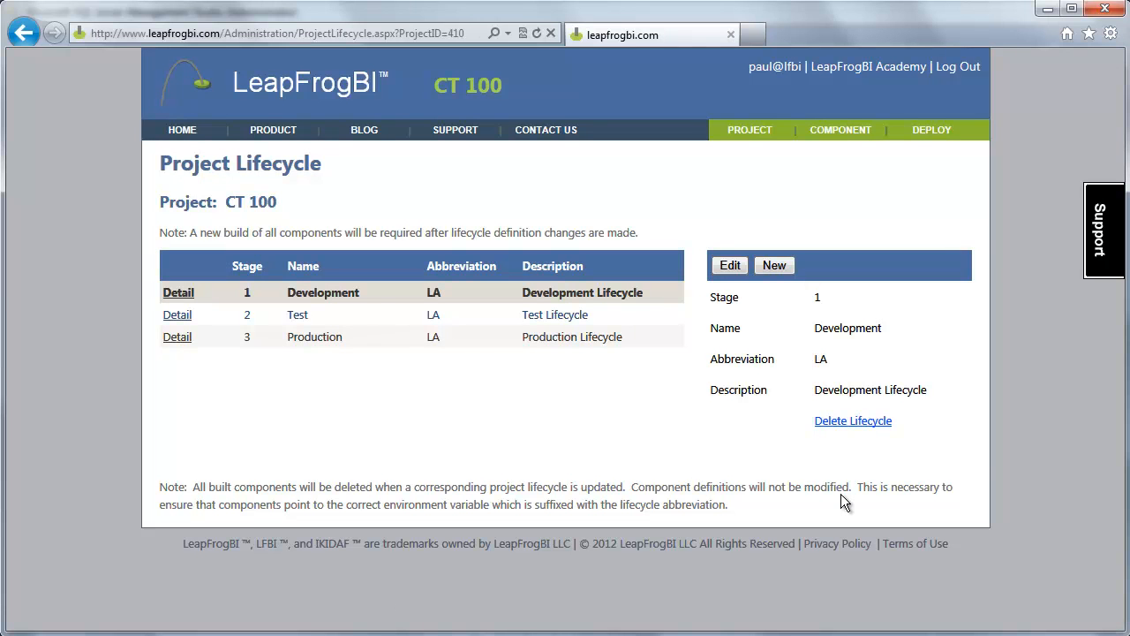
mouse_move(761, 137)
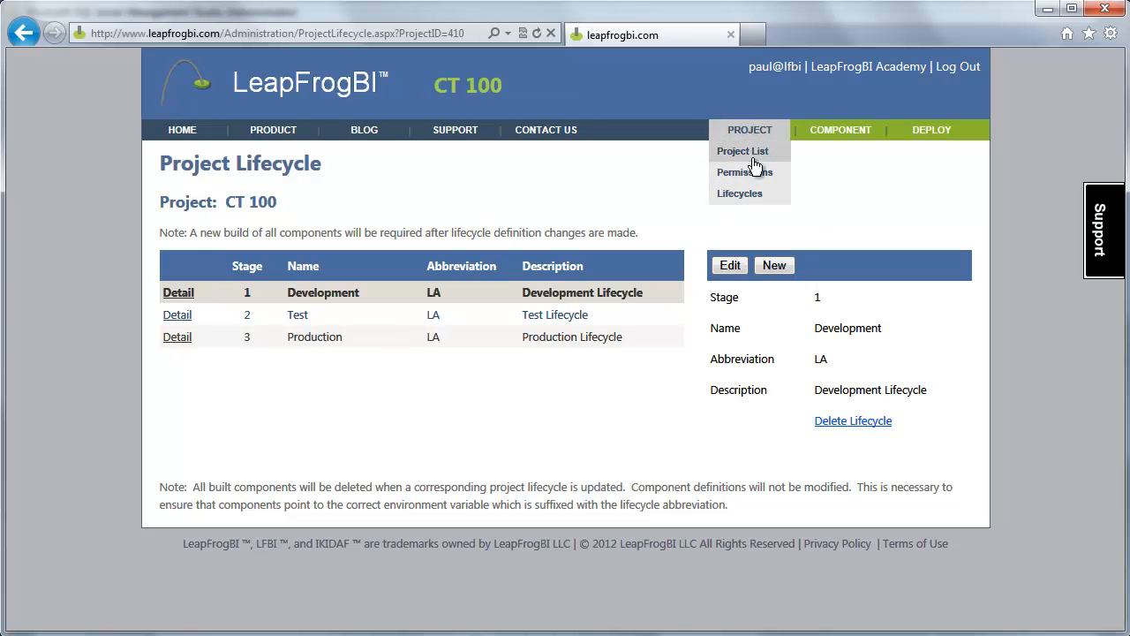
click(749, 133)
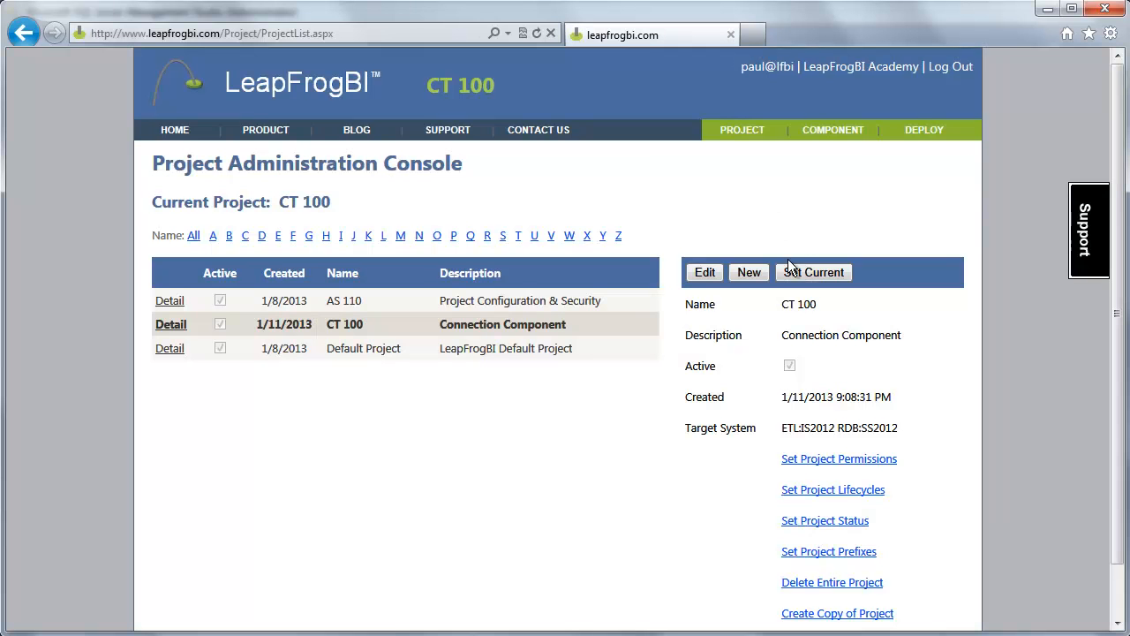
Look over CT 100's prefixes: field prefix LFBI_, dimension dim_ and fact fact_
click(851, 556)
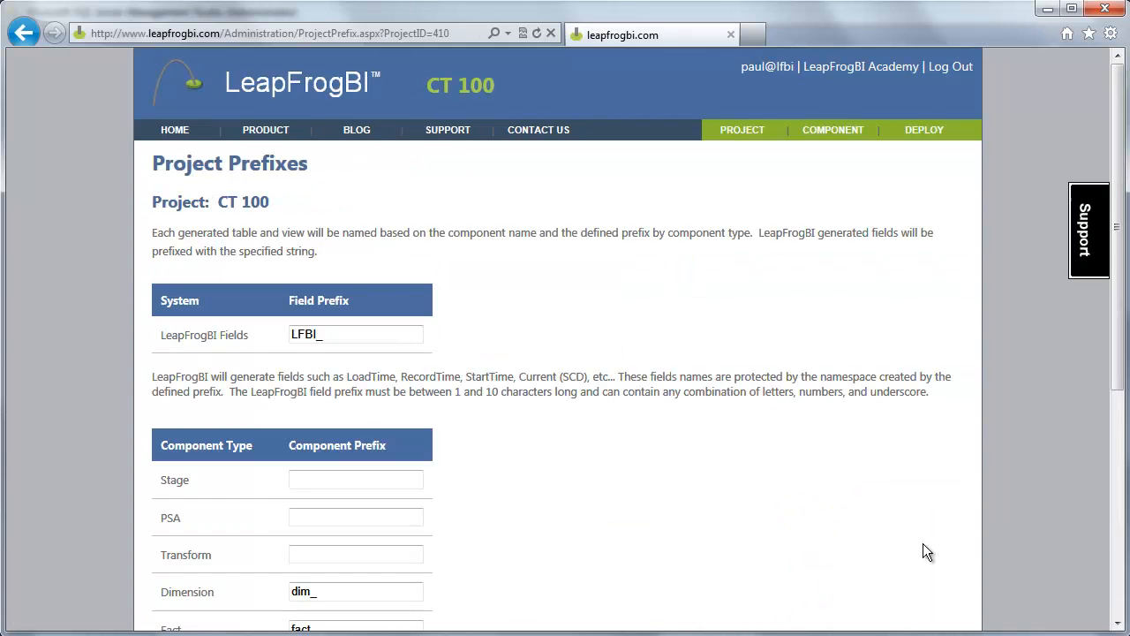
scroll(923, 543, down, 3)
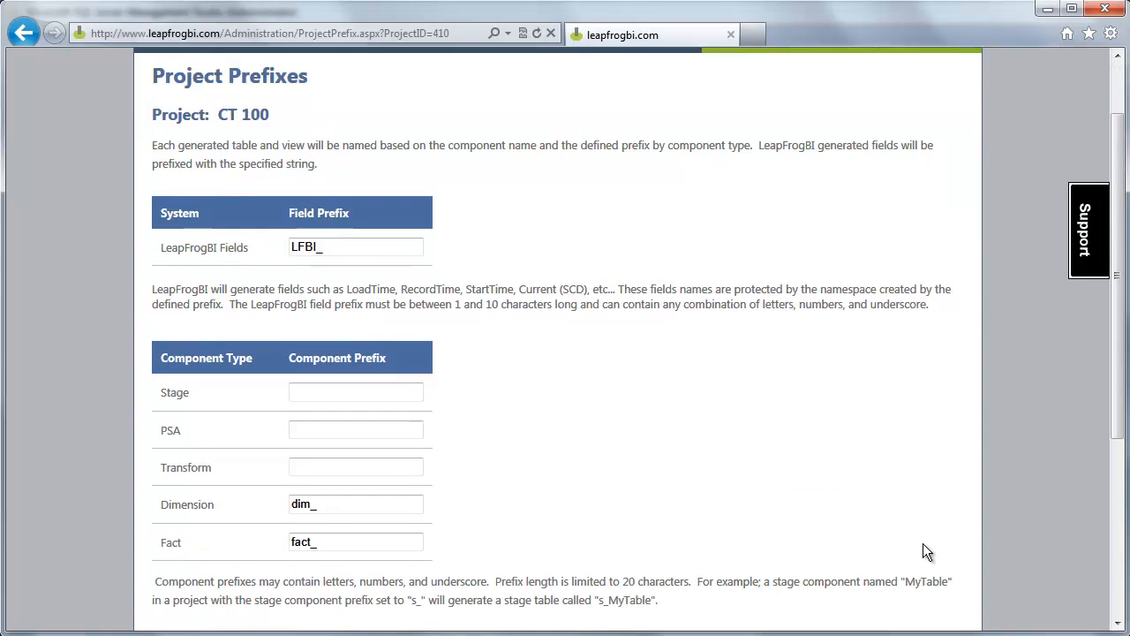
scroll(923, 545, up, 1)
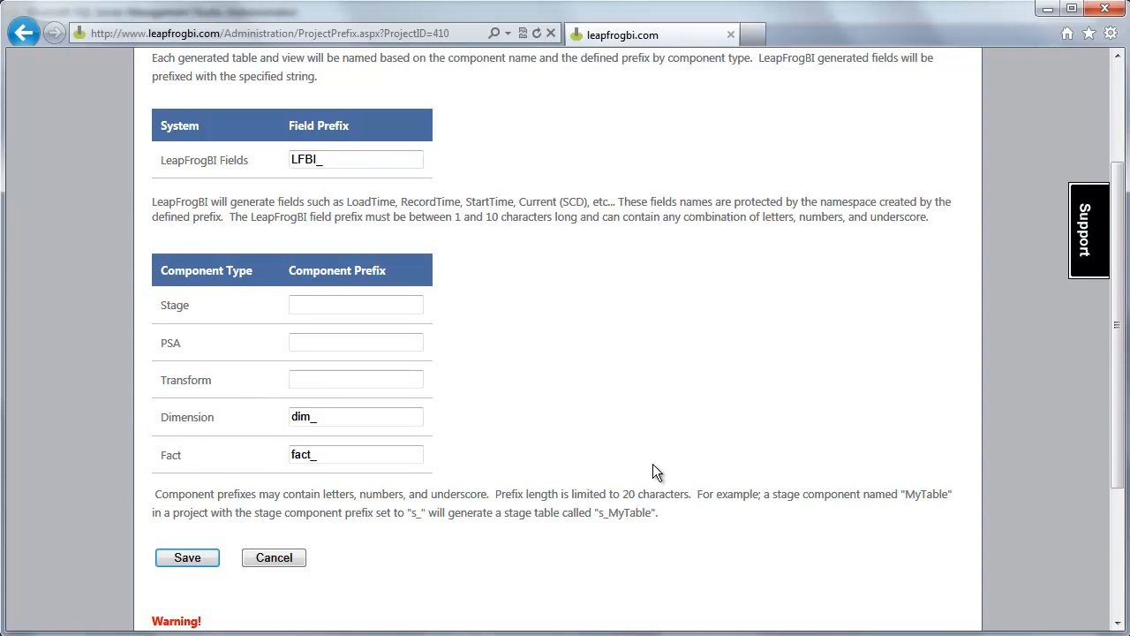
scroll(653, 472, up, 3)
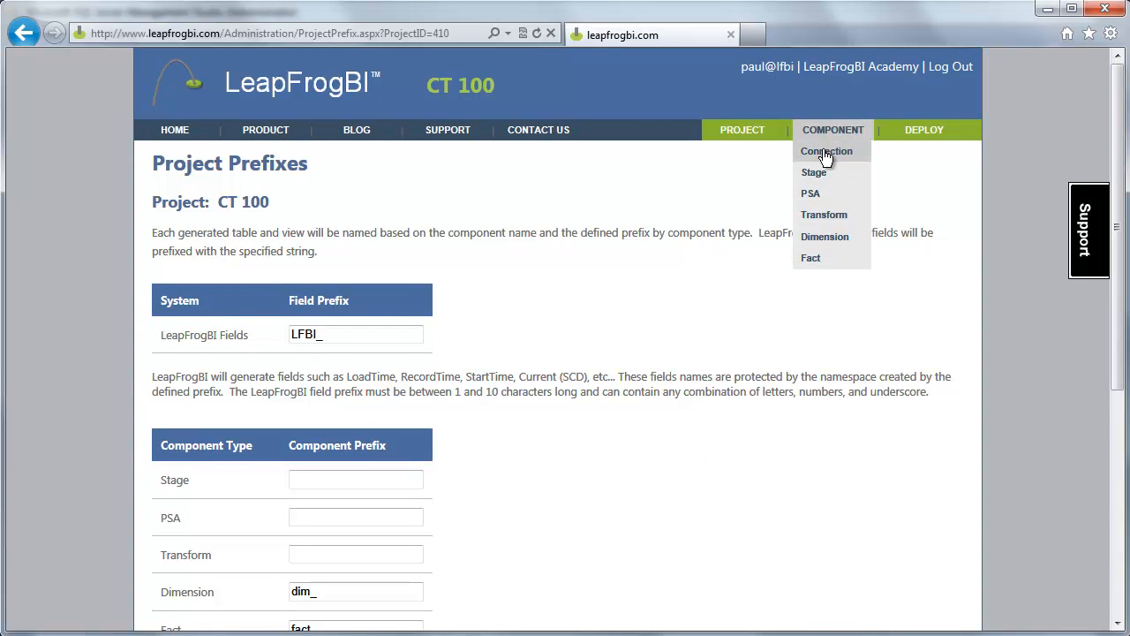
Start a blank new component form with Connection as the component type
click(825, 149)
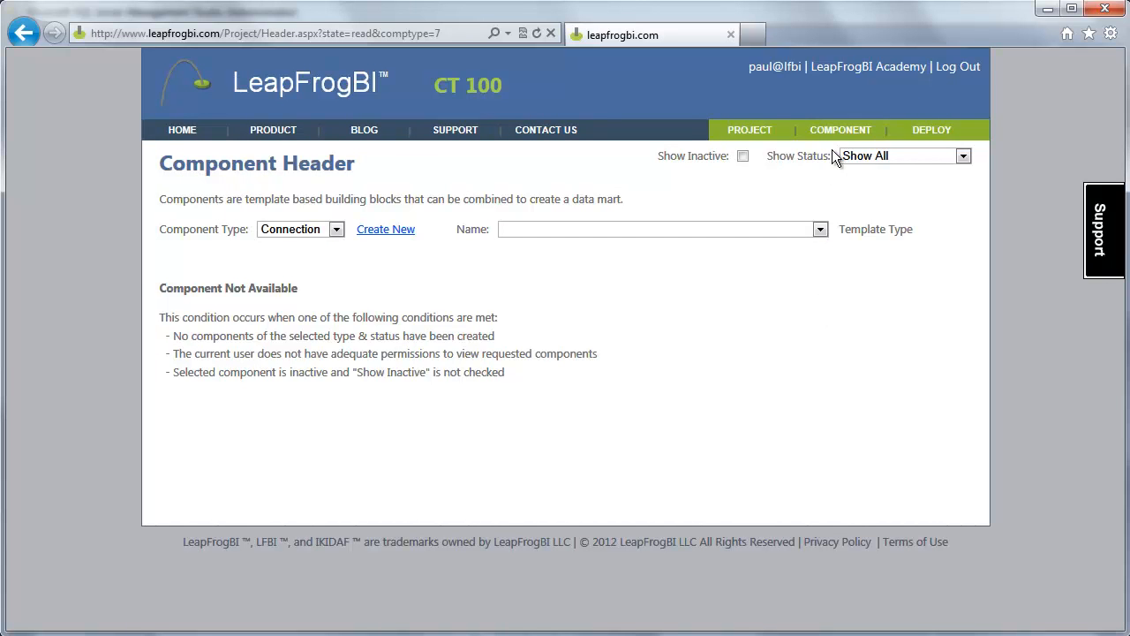
mouse_move(837, 137)
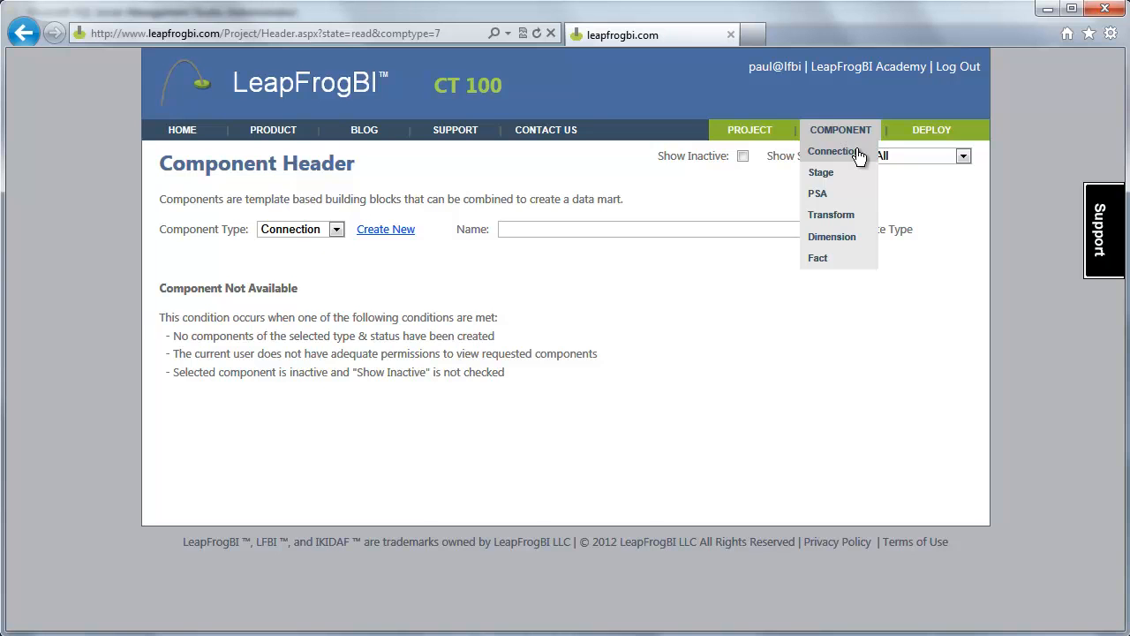
click(336, 230)
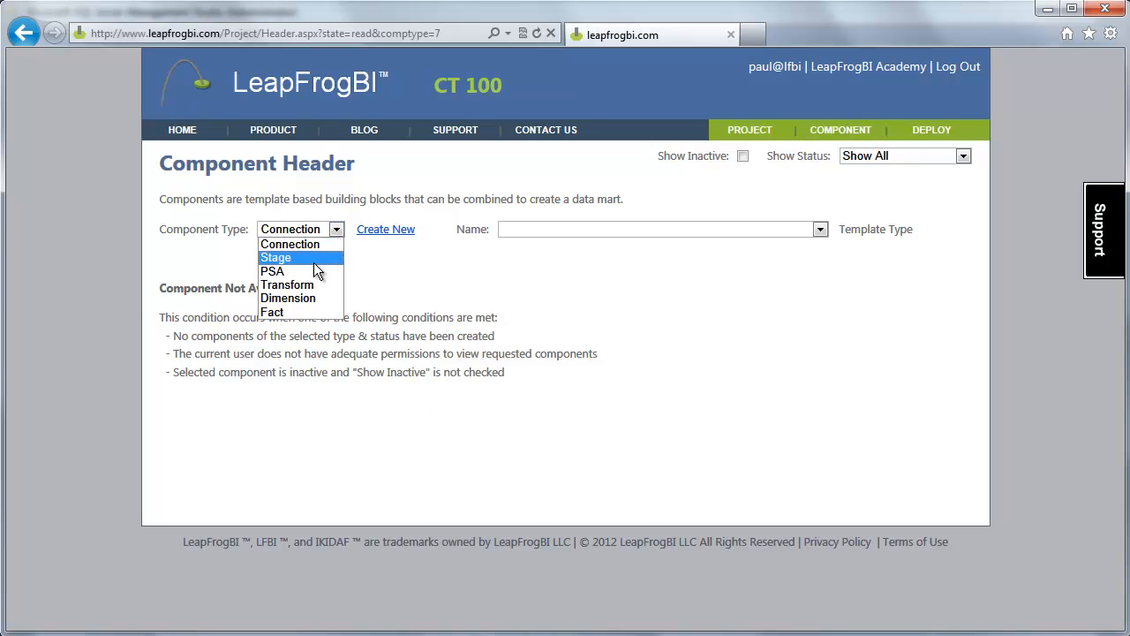
click(459, 337)
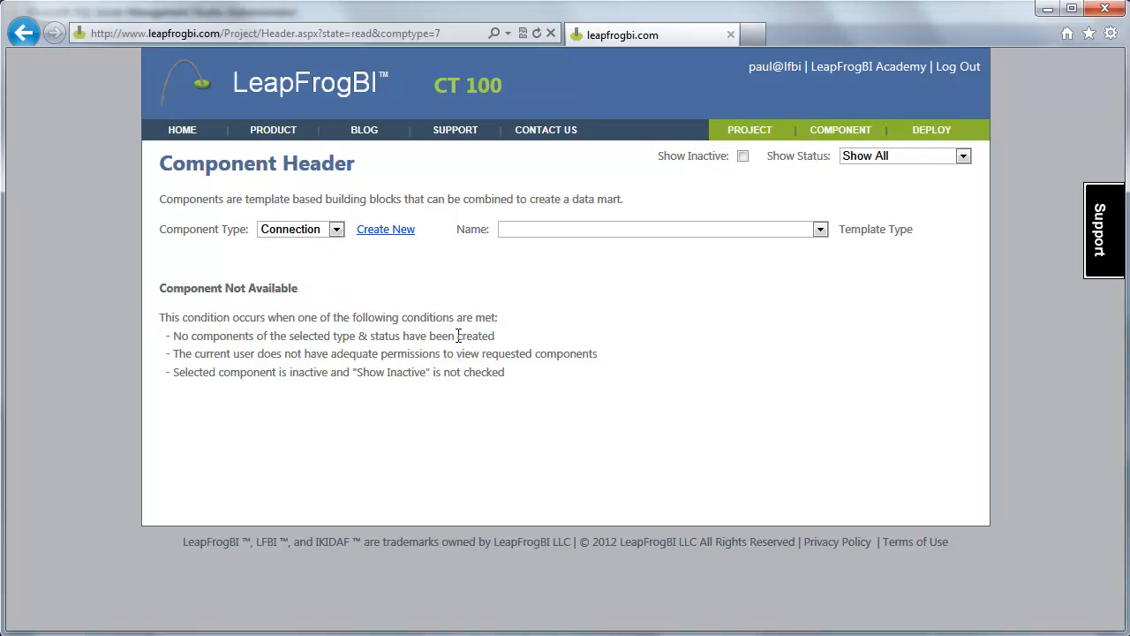
click(395, 231)
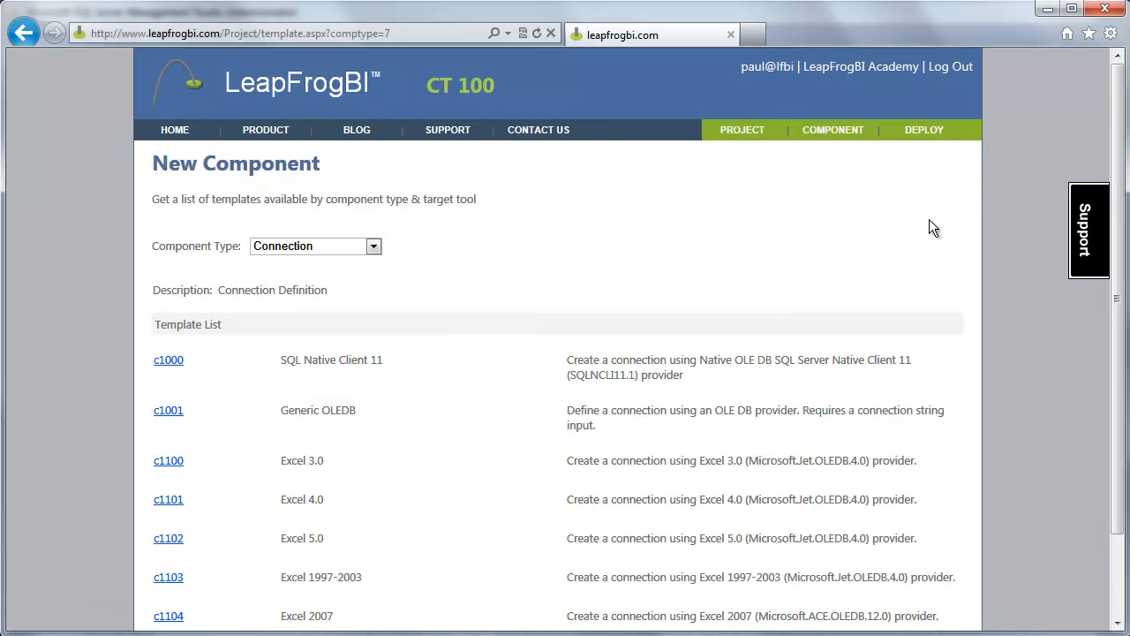
drag(1116, 104, 1117, 186)
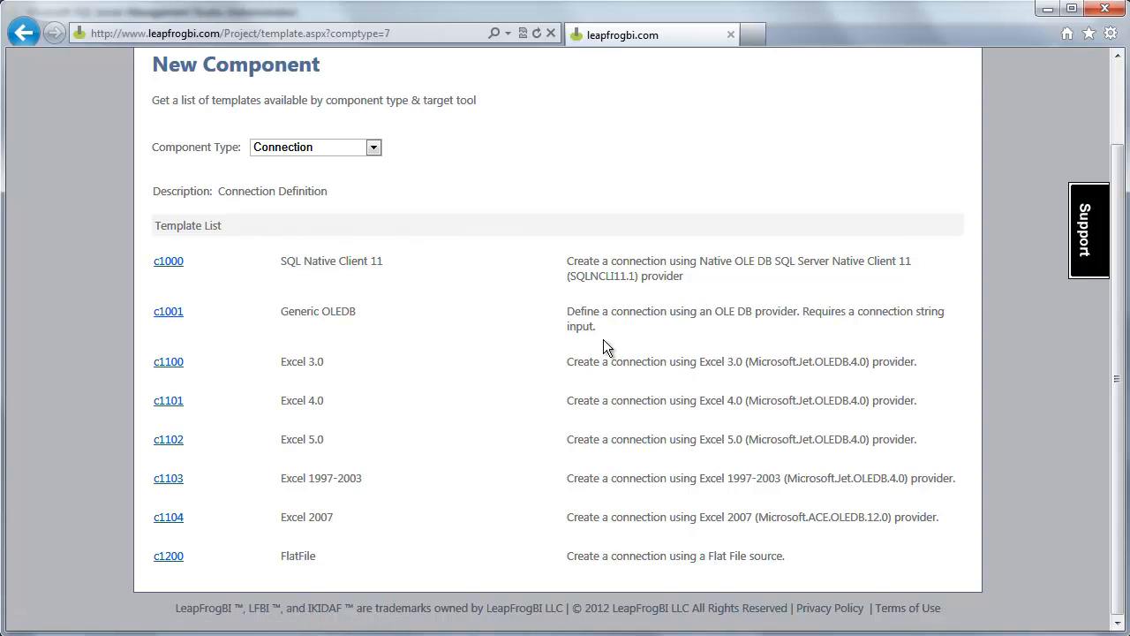
click(170, 262)
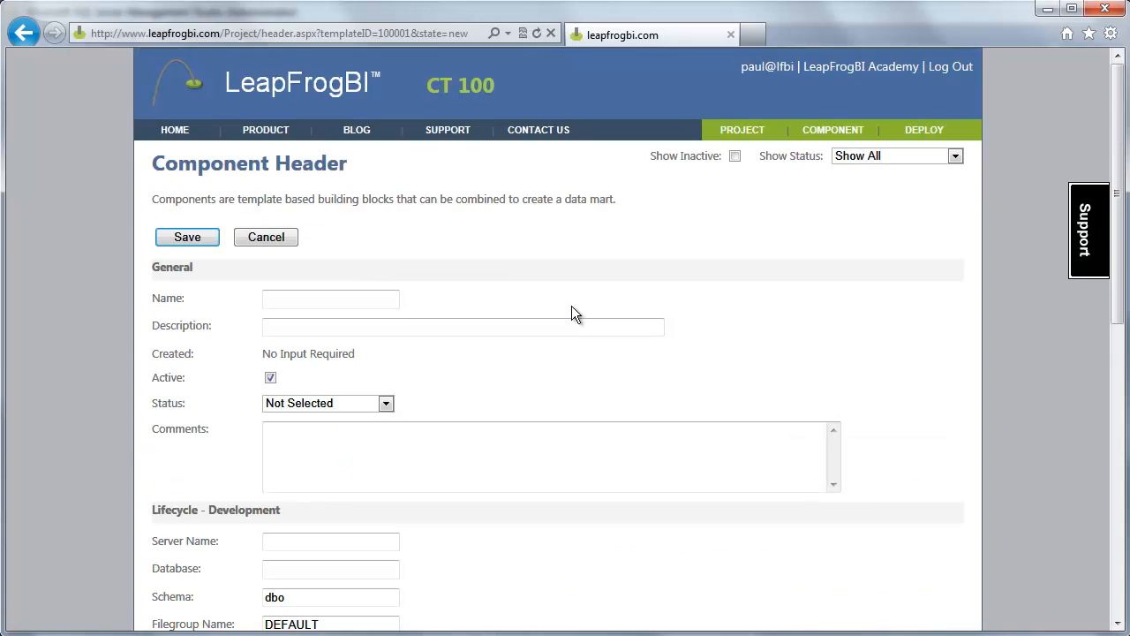
Name the component AdventureWorks and set its status to Complete
click(394, 304)
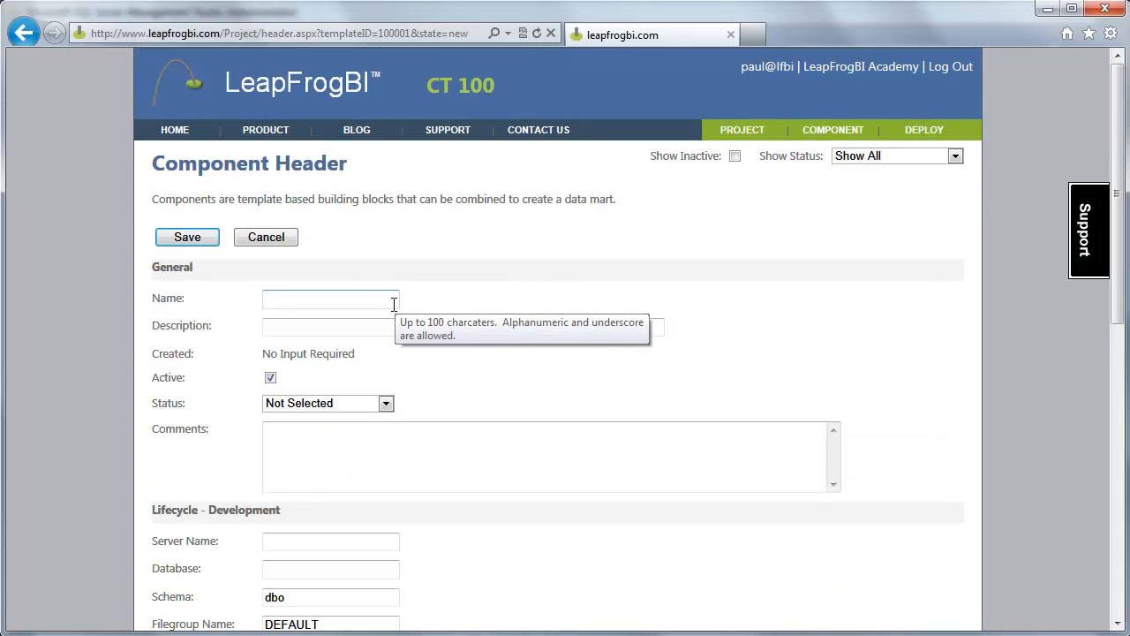
text(AdventureWorks)
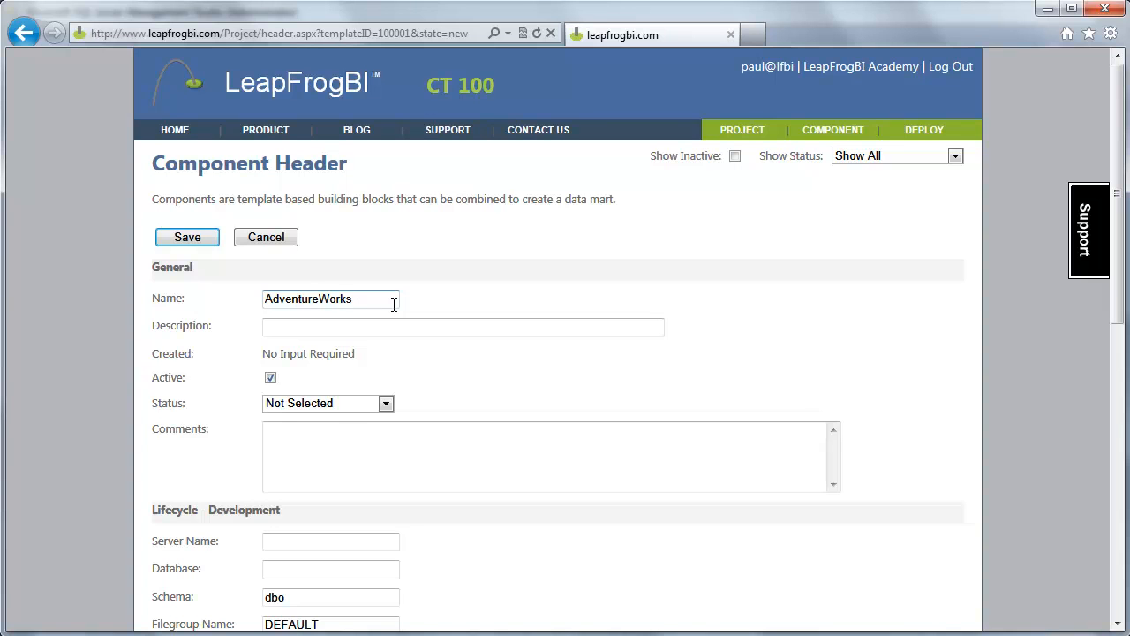
scroll(604, 369, down, 2)
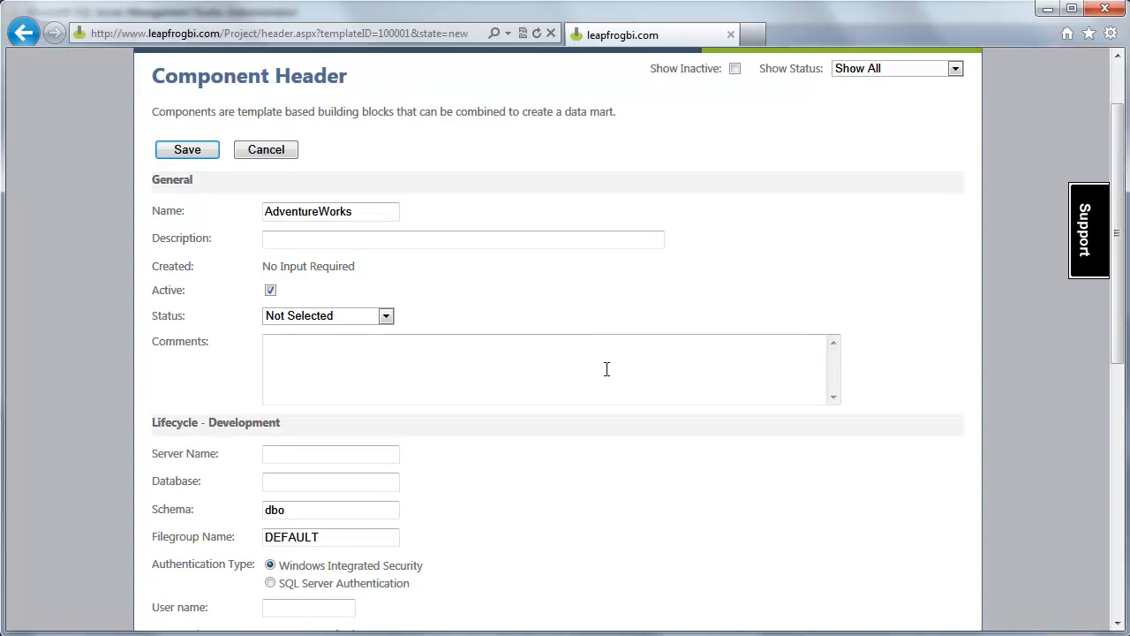
click(386, 316)
click(309, 373)
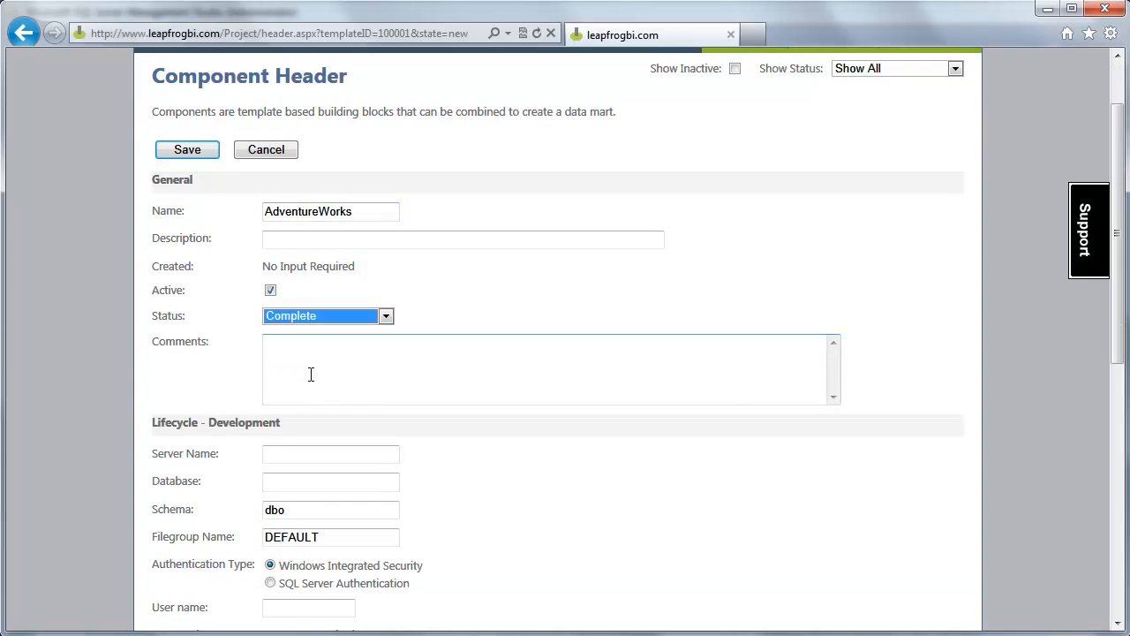
click(910, 347)
scroll(906, 339, down, 3)
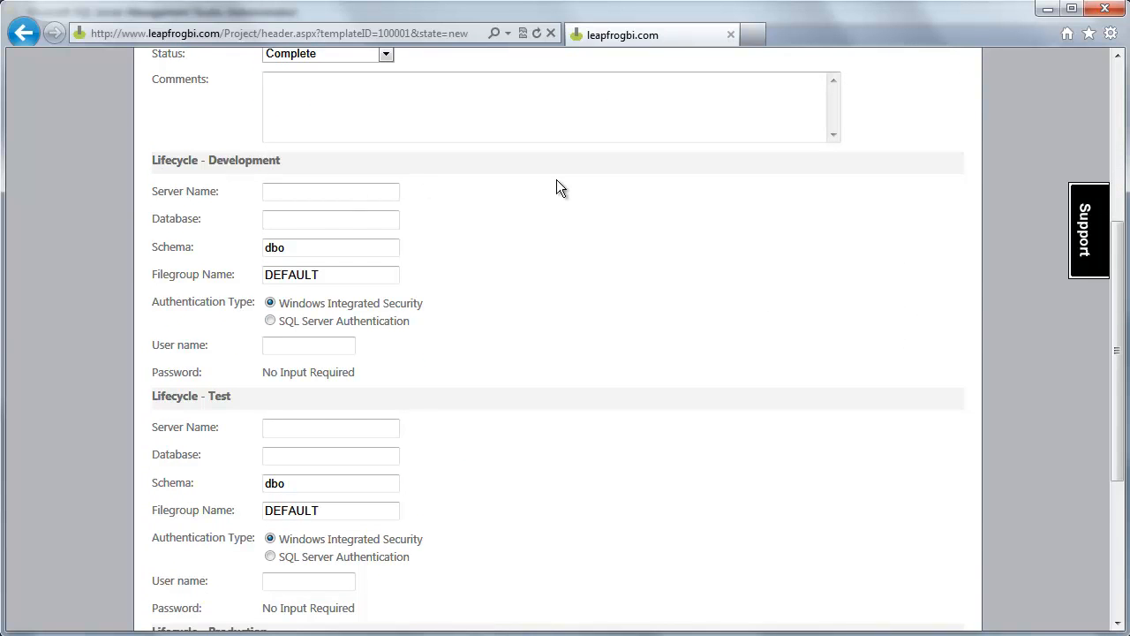
Scroll through the form, highlighting the Lifecycle - Development and Lifecycle - Test sections
scroll(558, 189, down, 1)
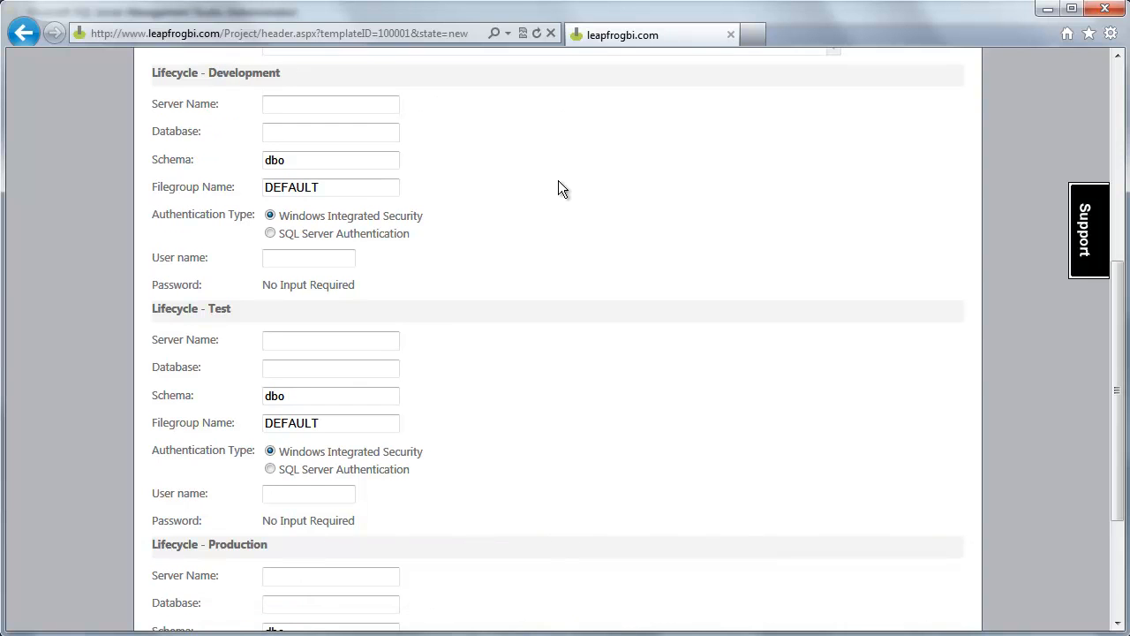
drag(153, 75, 341, 74)
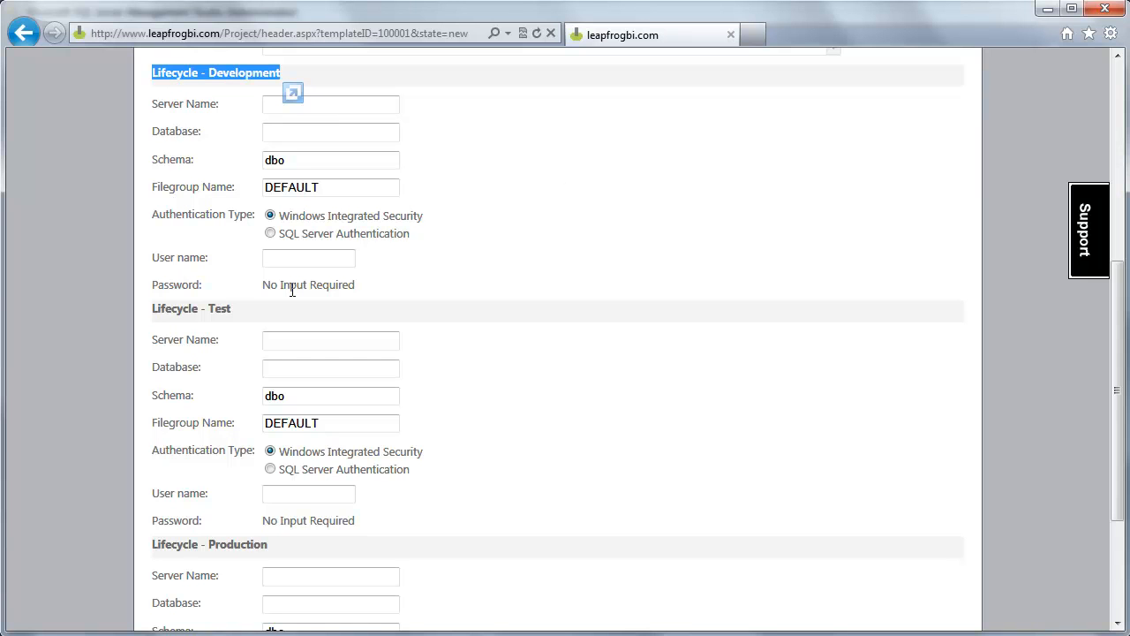
scroll(374, 291, down, 4)
drag(154, 139, 279, 134)
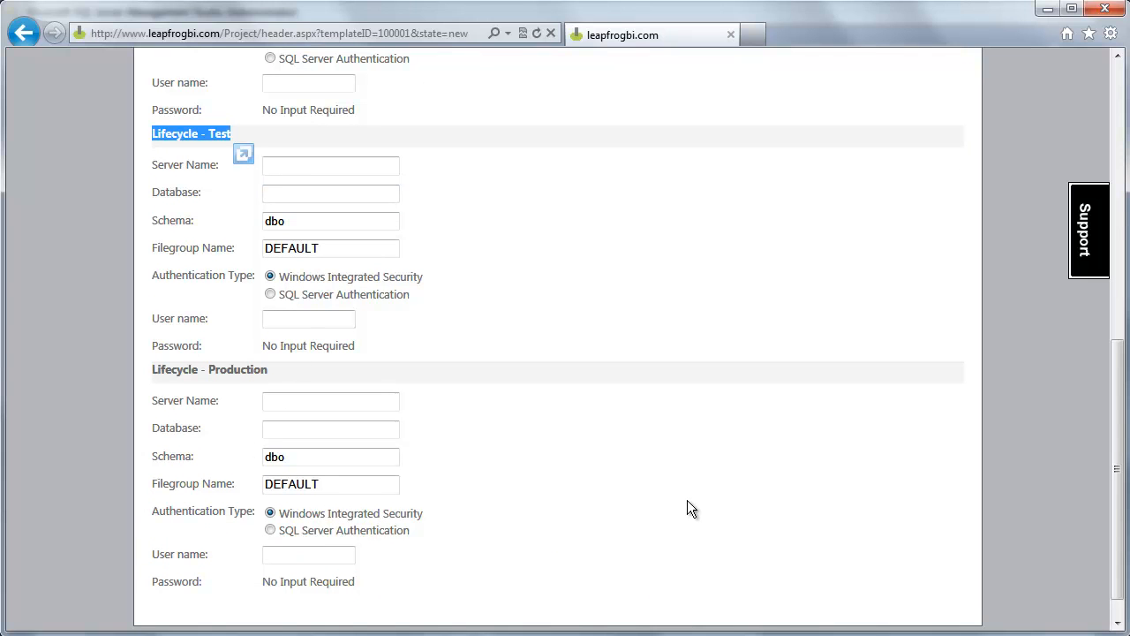
scroll(687, 499, up, 8)
scroll(687, 498, down, 5)
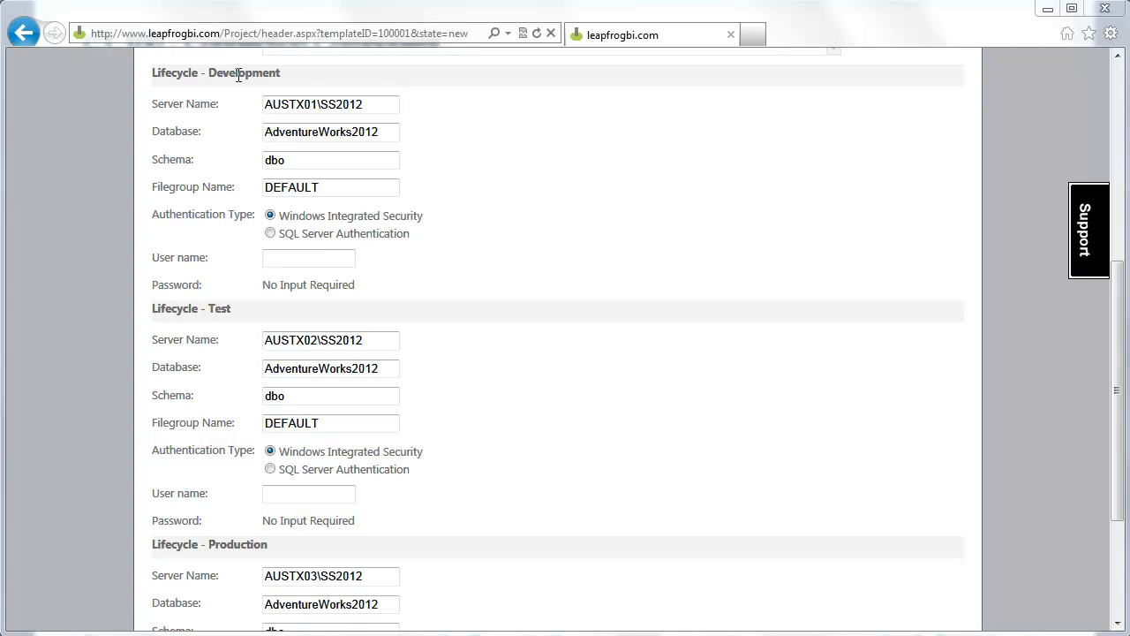
drag(389, 133, 227, 150)
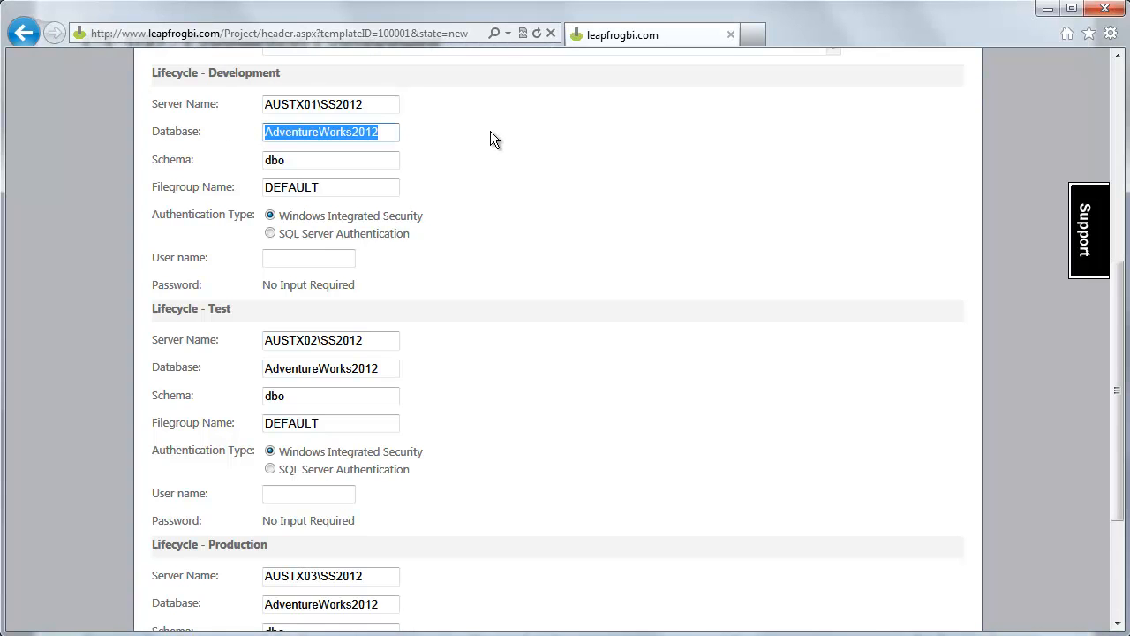
drag(331, 159, 174, 176)
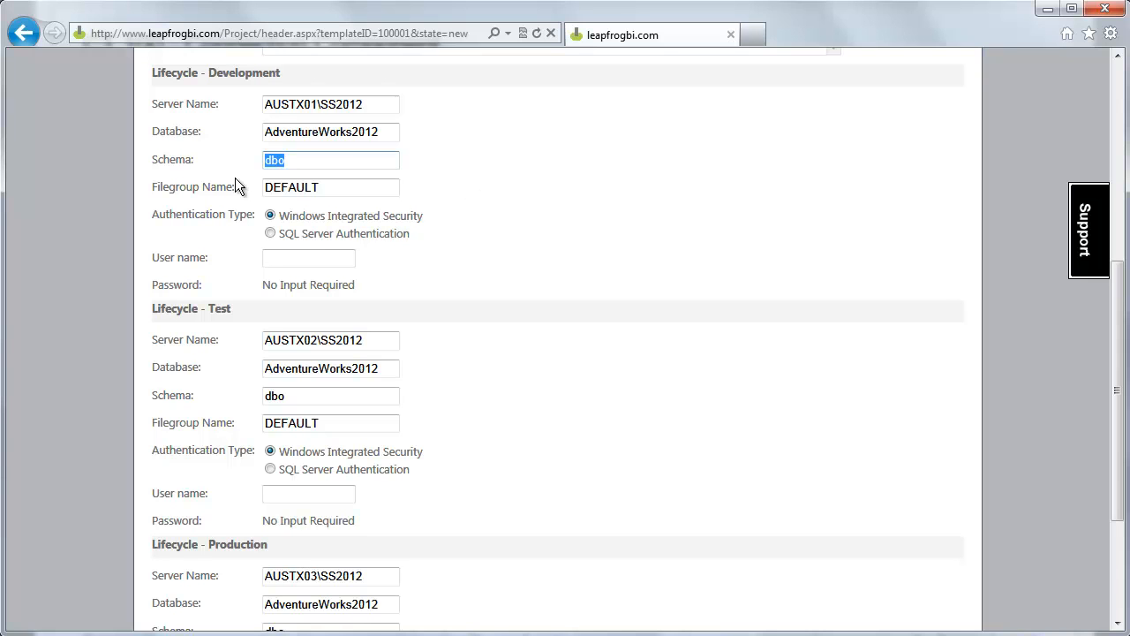
double_click(348, 187)
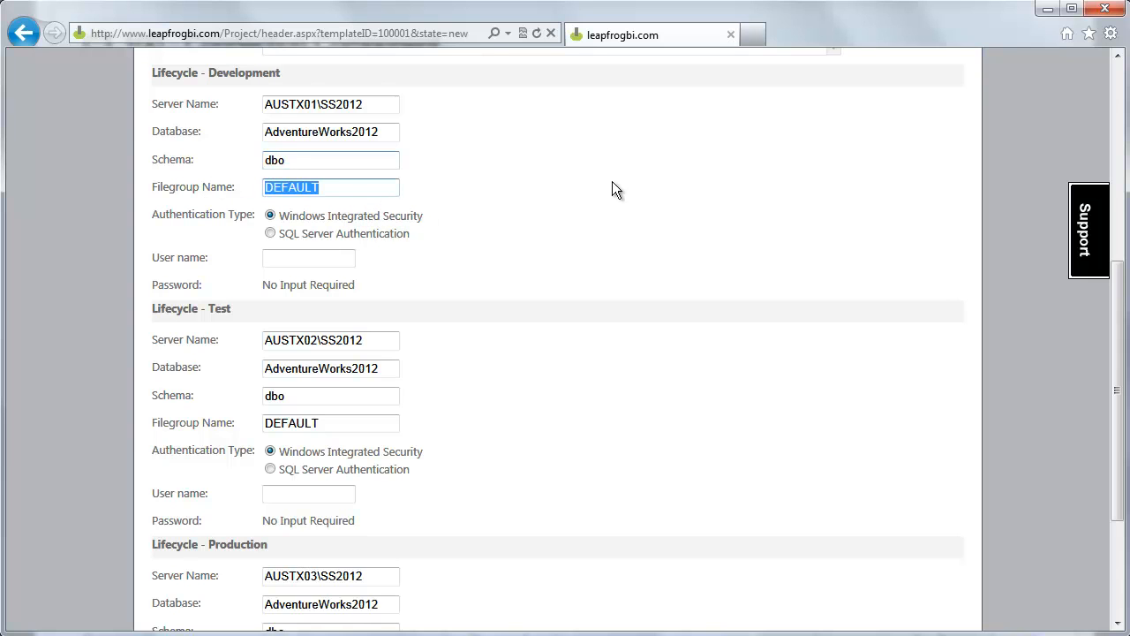
double_click(322, 131)
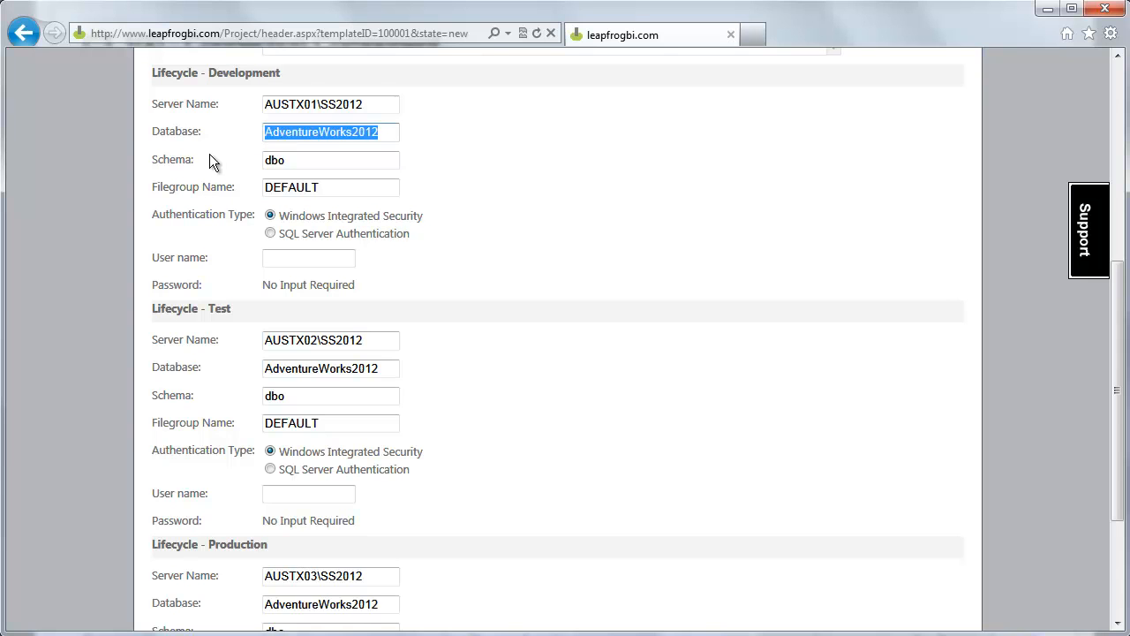
double_click(378, 189)
click(527, 172)
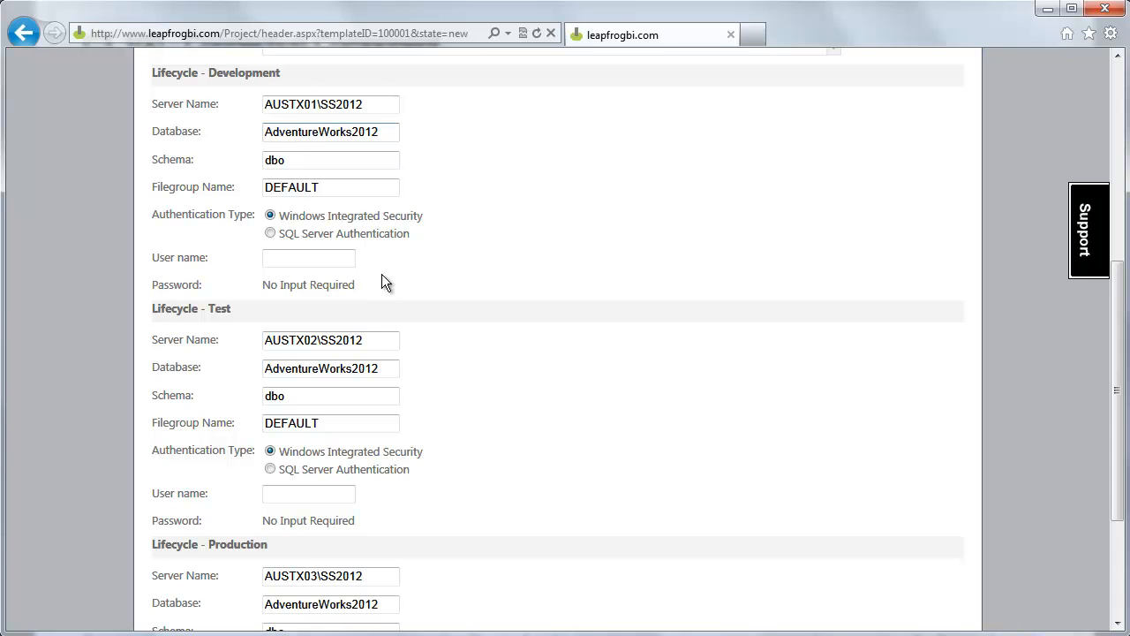
Save the AdventureWorks component and pick it from the Name list to view its details
scroll(505, 239, down, 3)
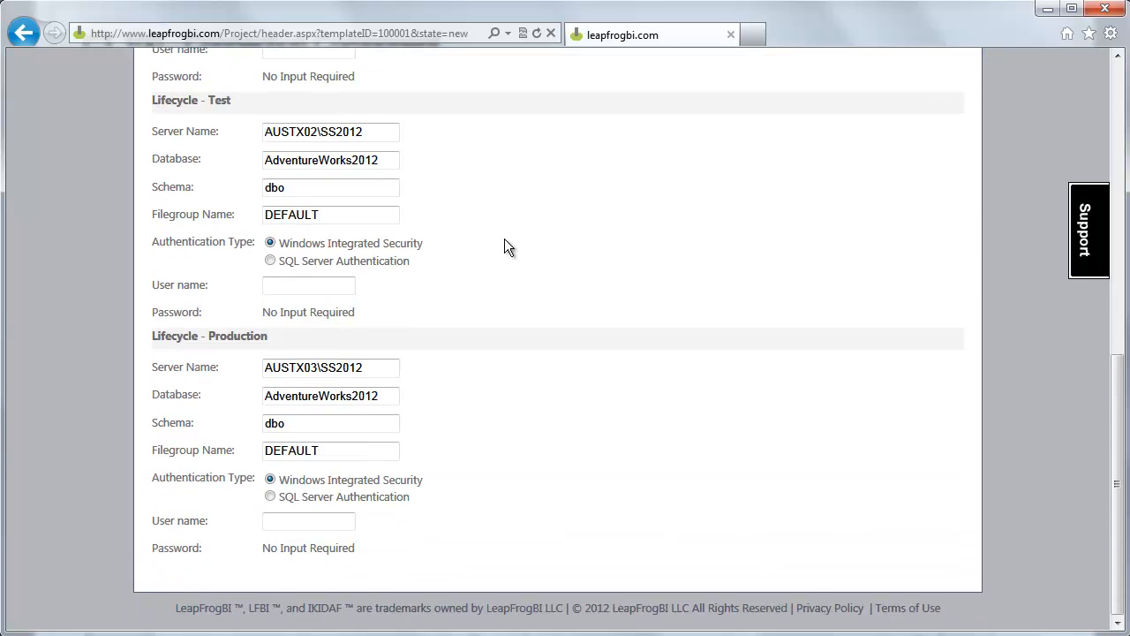
scroll(504, 238, up, 9)
click(187, 236)
click(595, 229)
click(597, 243)
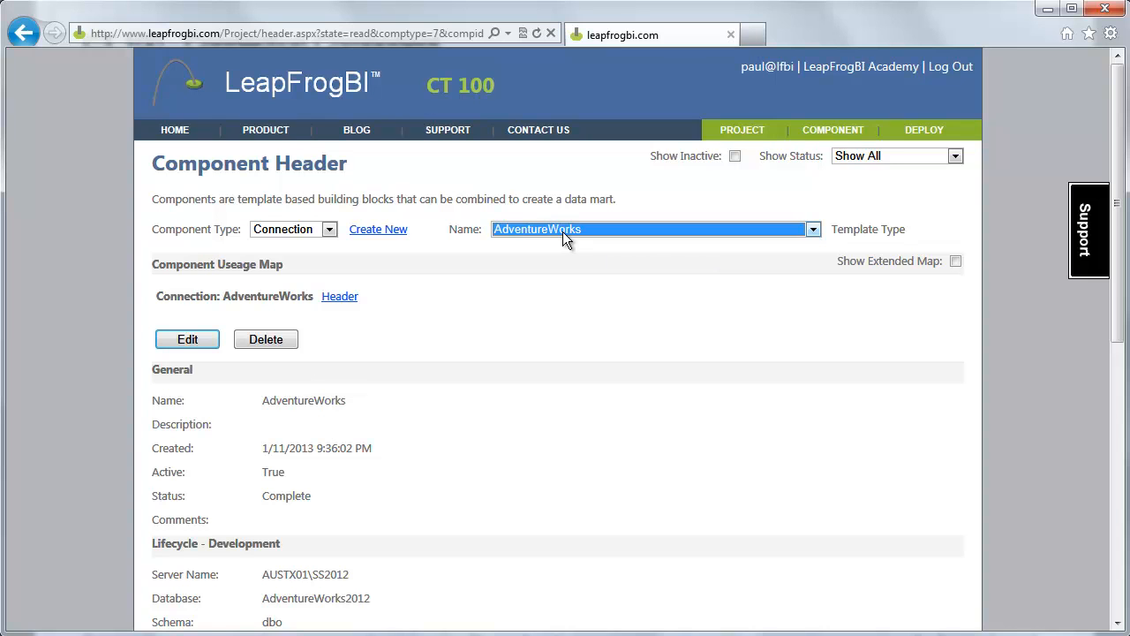
click(545, 317)
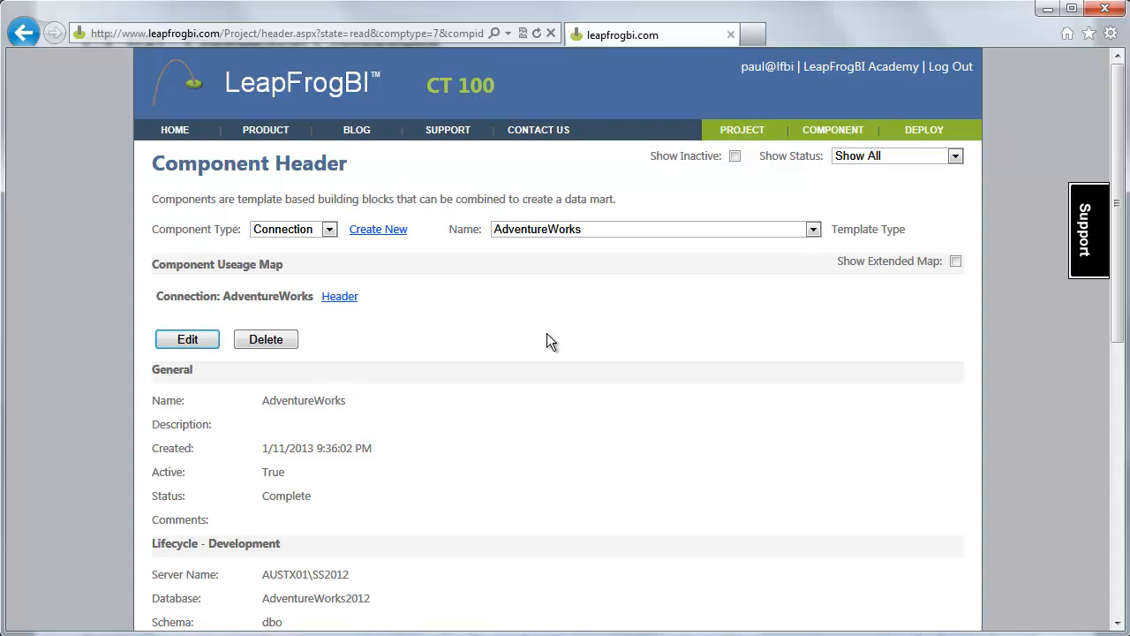
scroll(548, 342, down, 4)
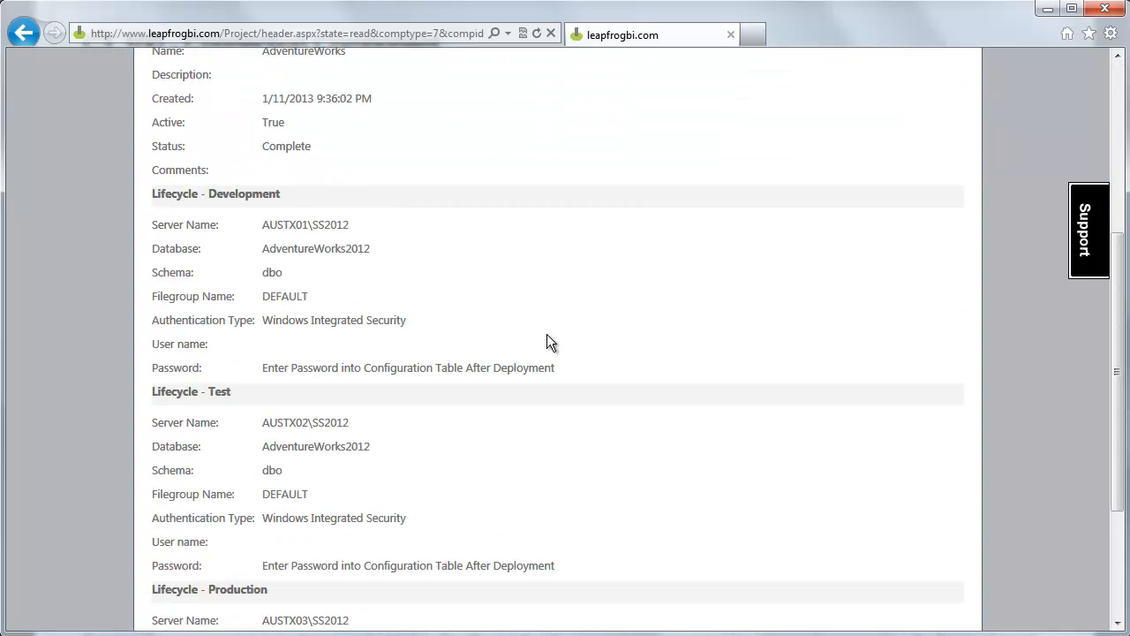
scroll(547, 342, up, 4)
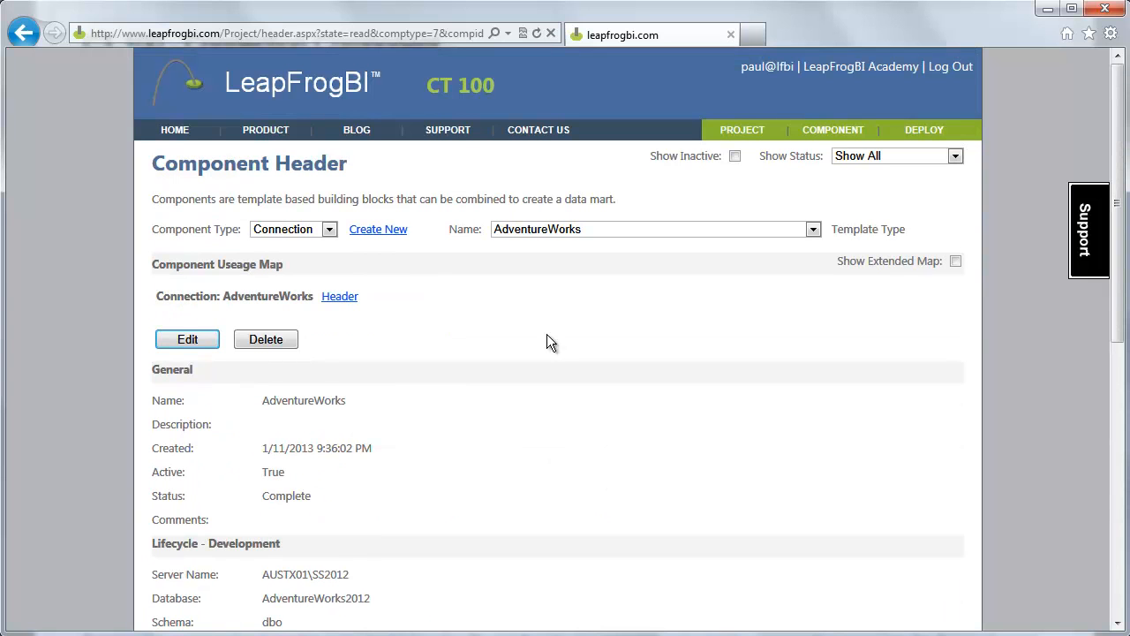